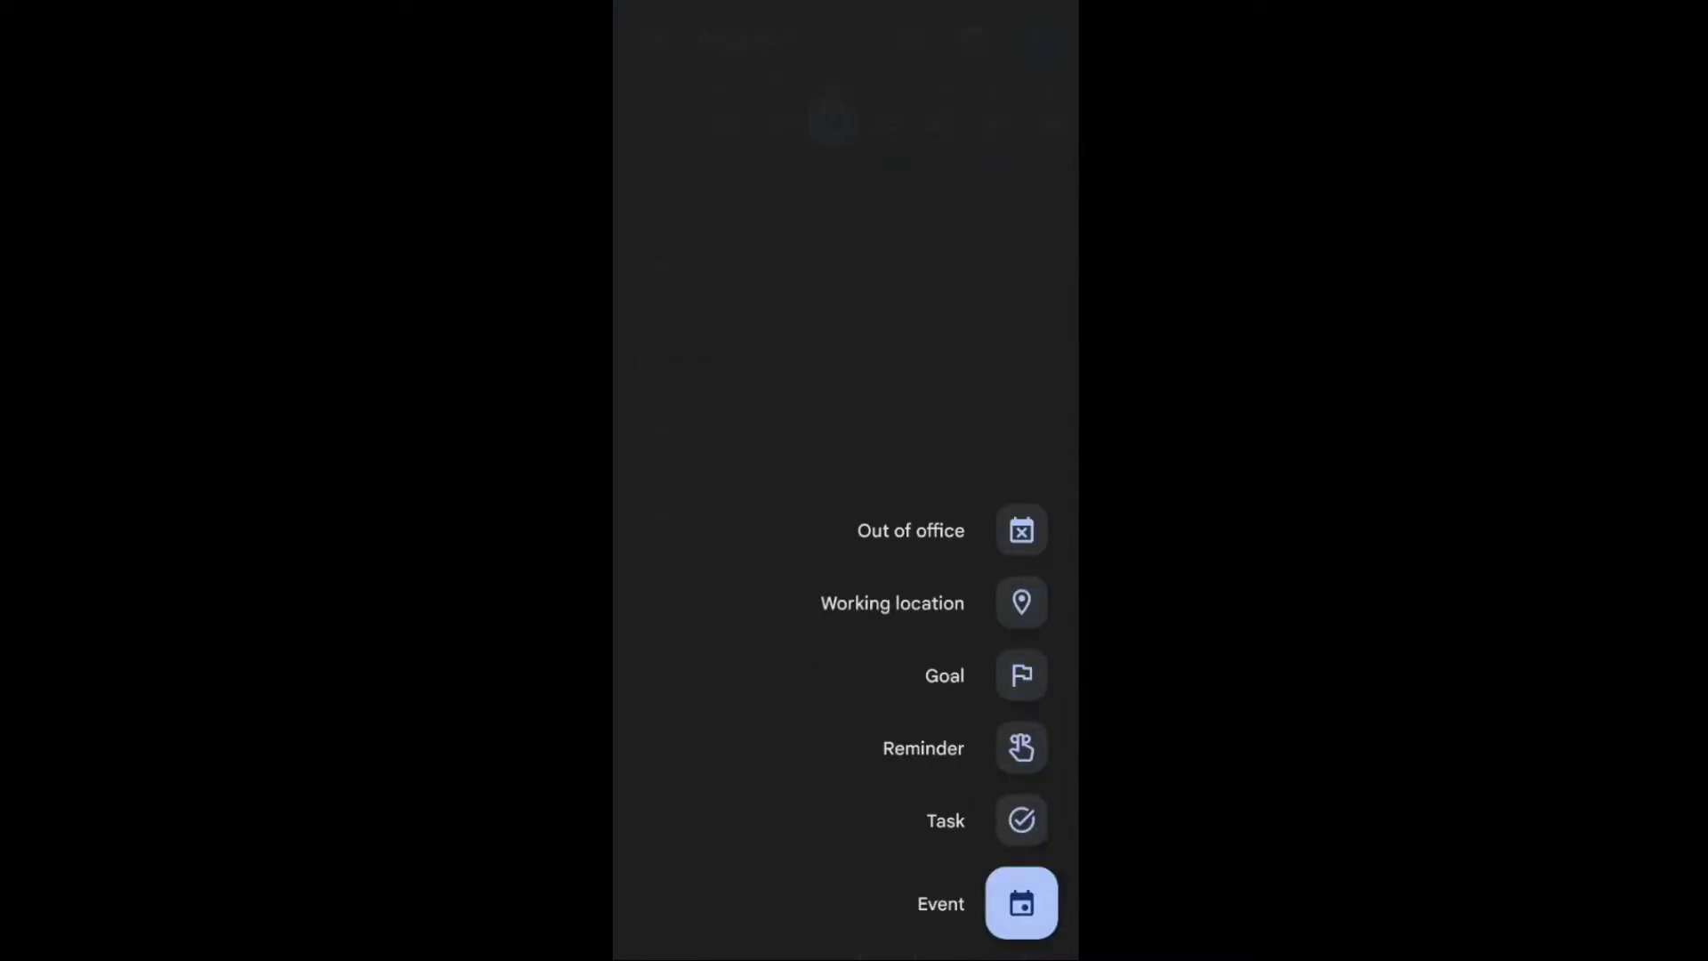
# - Save an all-day out-of-office event on 24 Aug 2022, declining new and existing meetings
pyautogui.click(1020, 530)
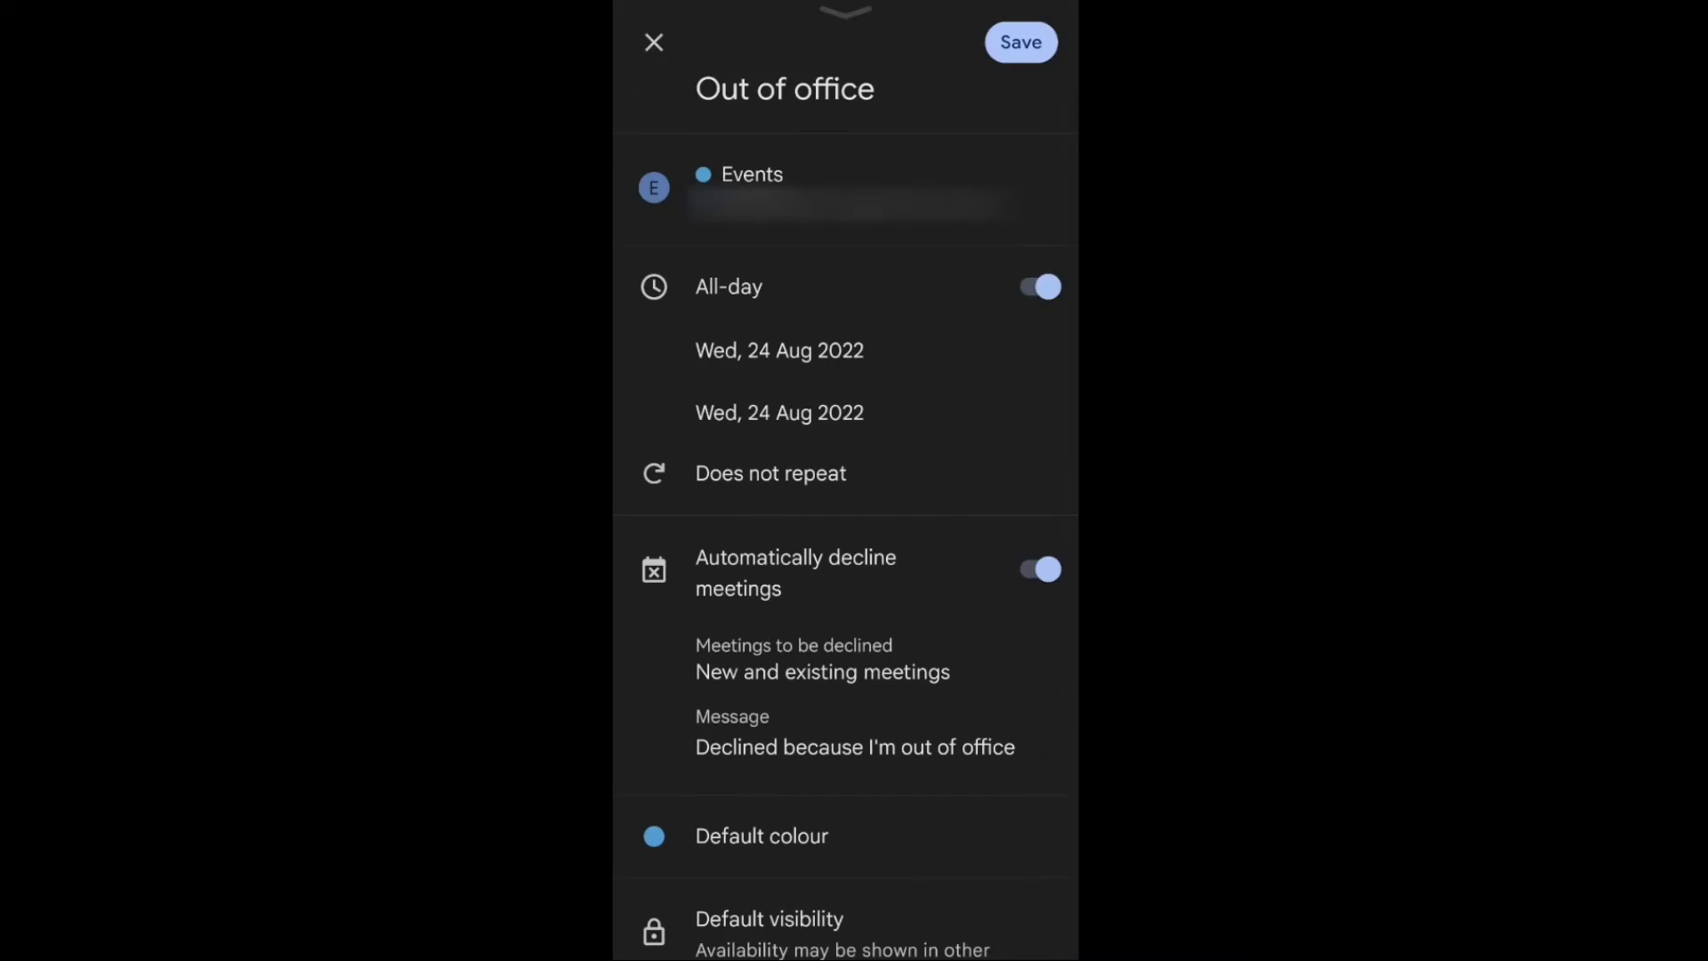
pyautogui.moveTo(801, 454); pyautogui.dragTo(761, 431)
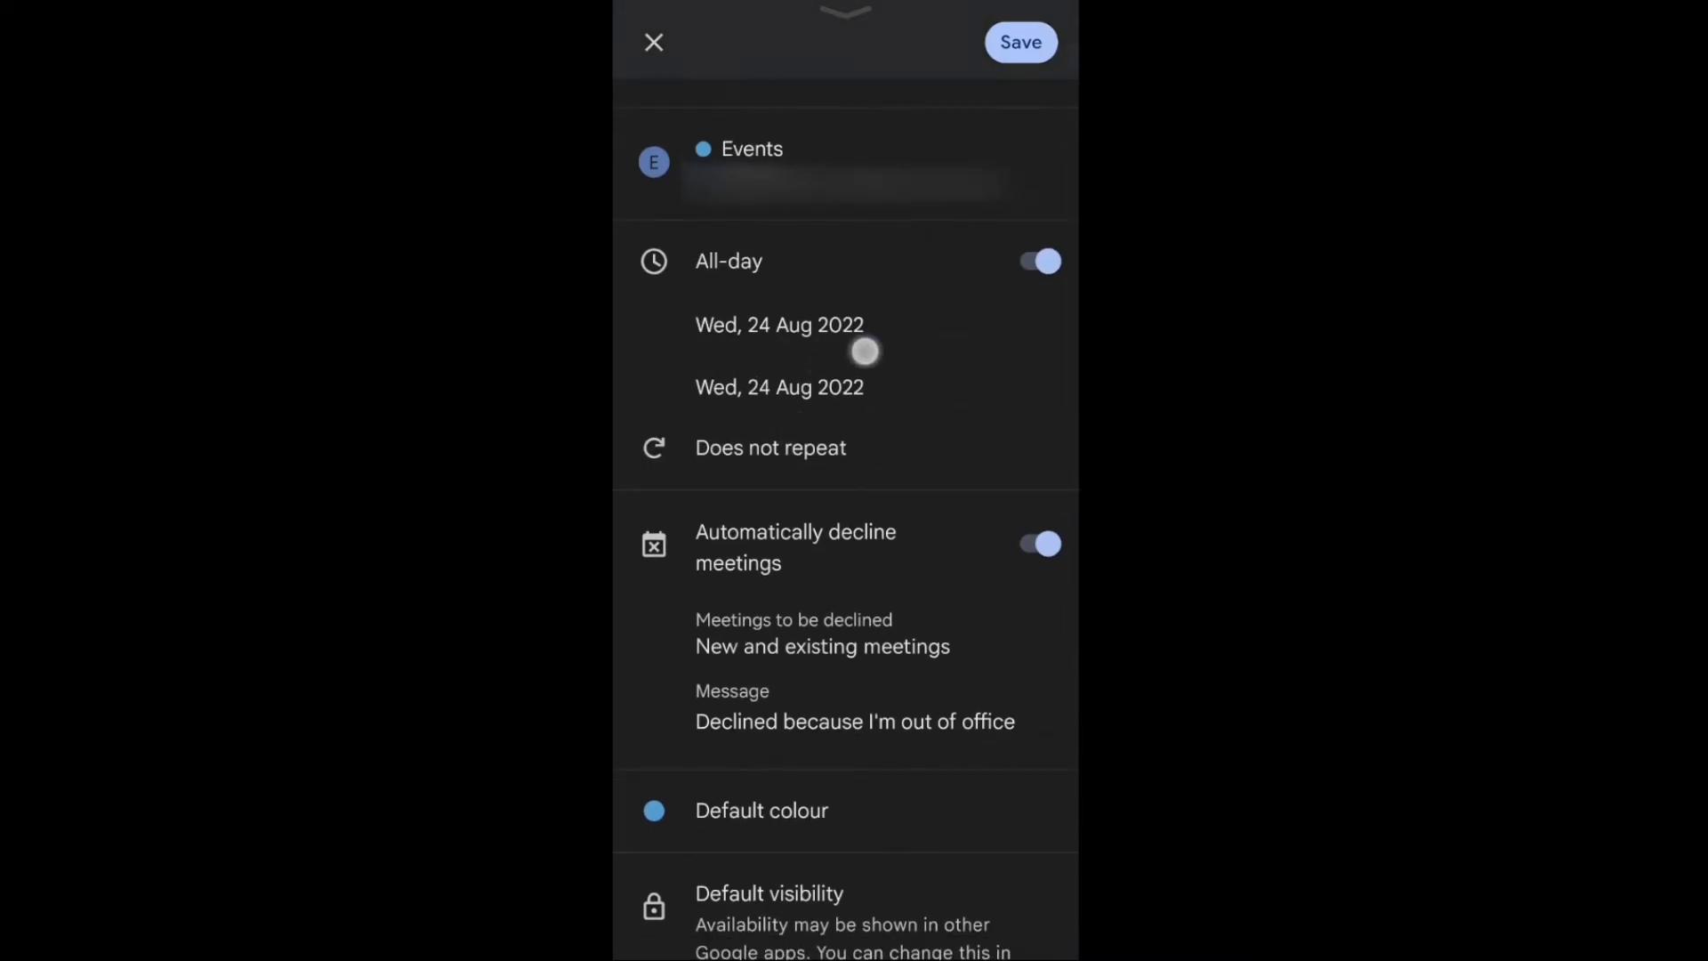
pyautogui.click(865, 351)
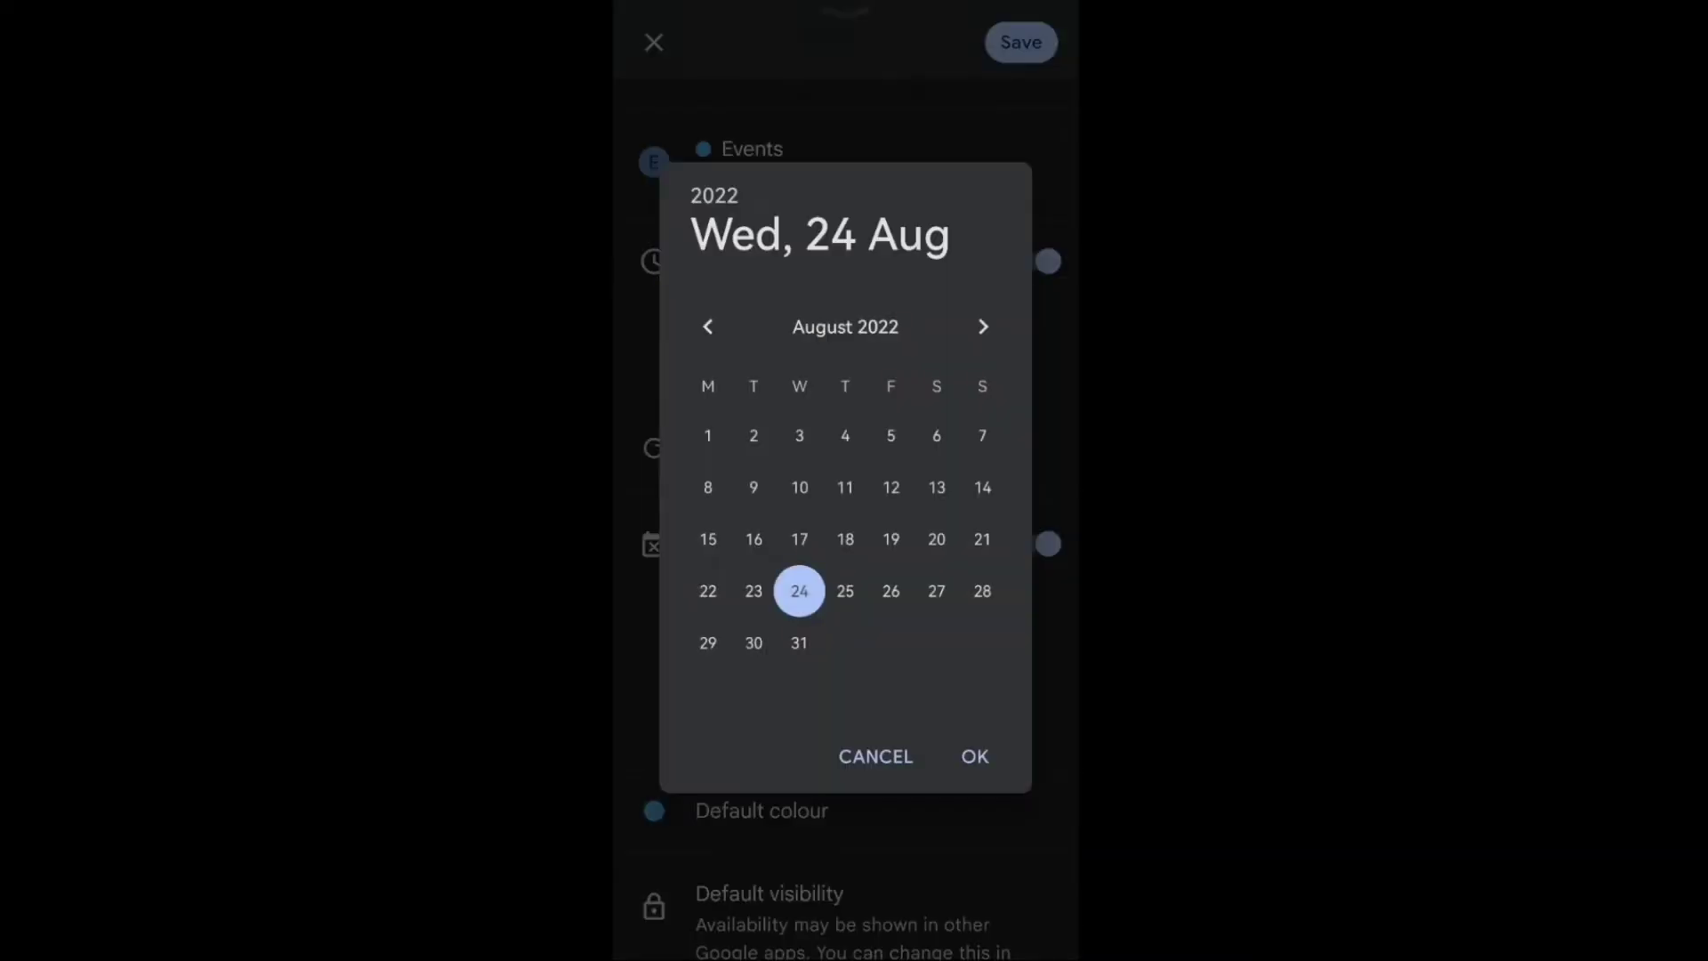
pyautogui.click(975, 757)
pyautogui.moveTo(847, 648)
pyautogui.mouseDown()
pyautogui.moveTo(884, 529)
pyautogui.moveTo(877, 495)
pyautogui.mouseUp()
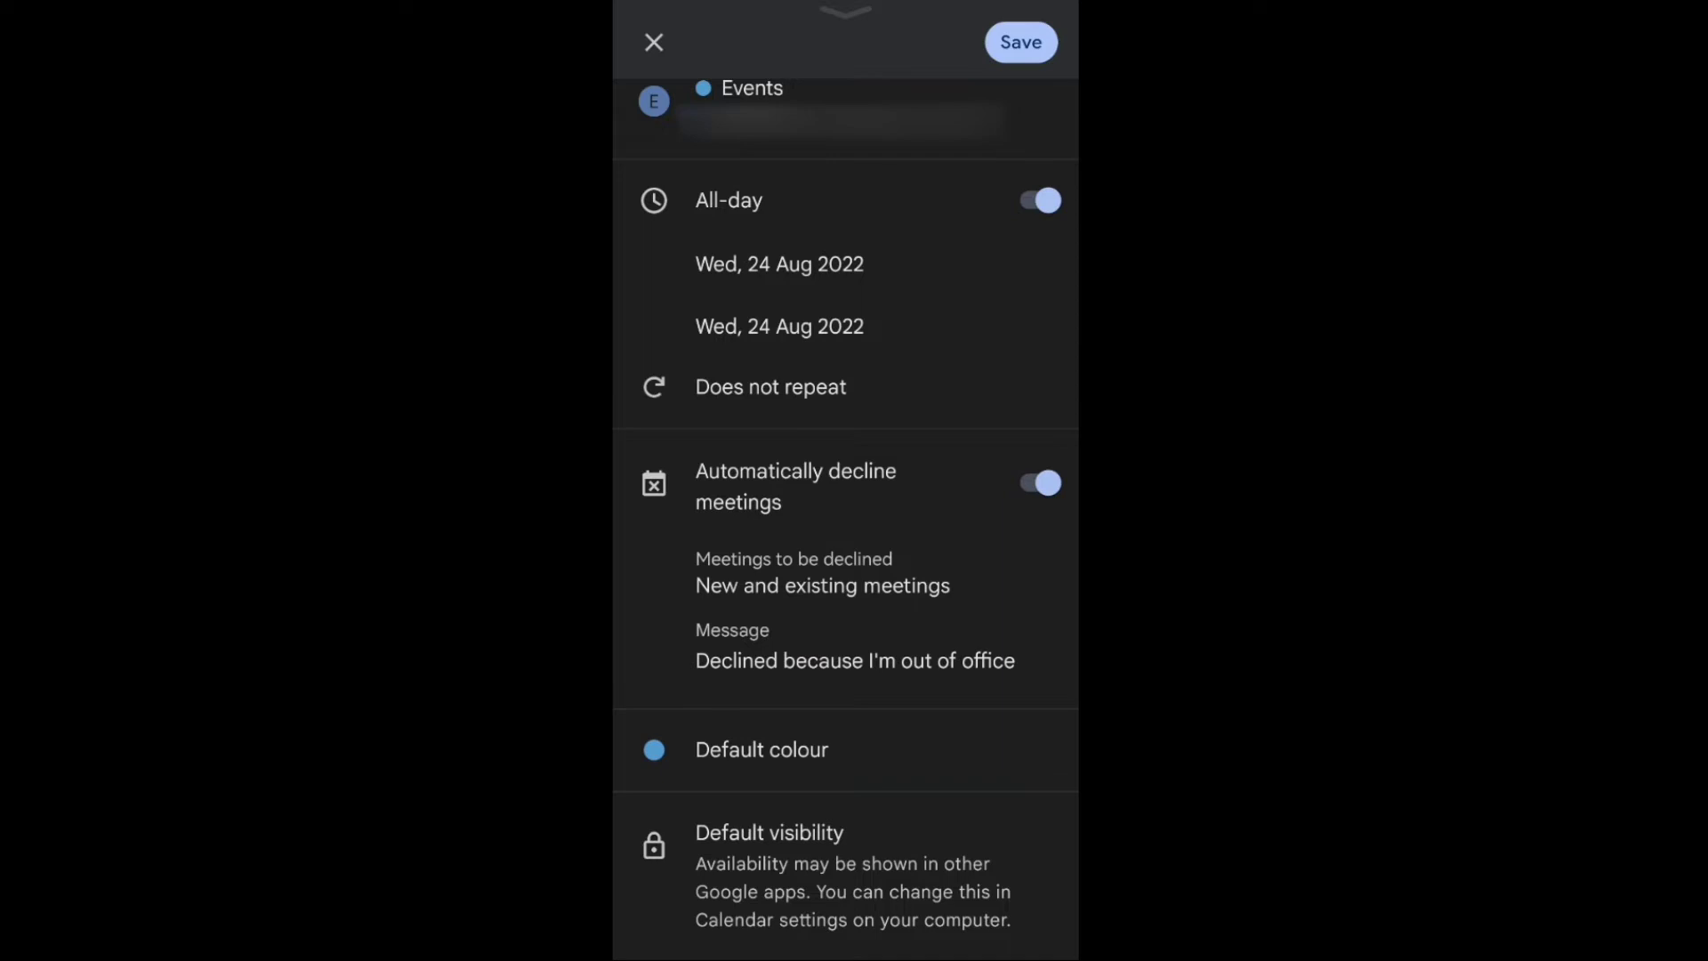
pyautogui.click(1020, 41)
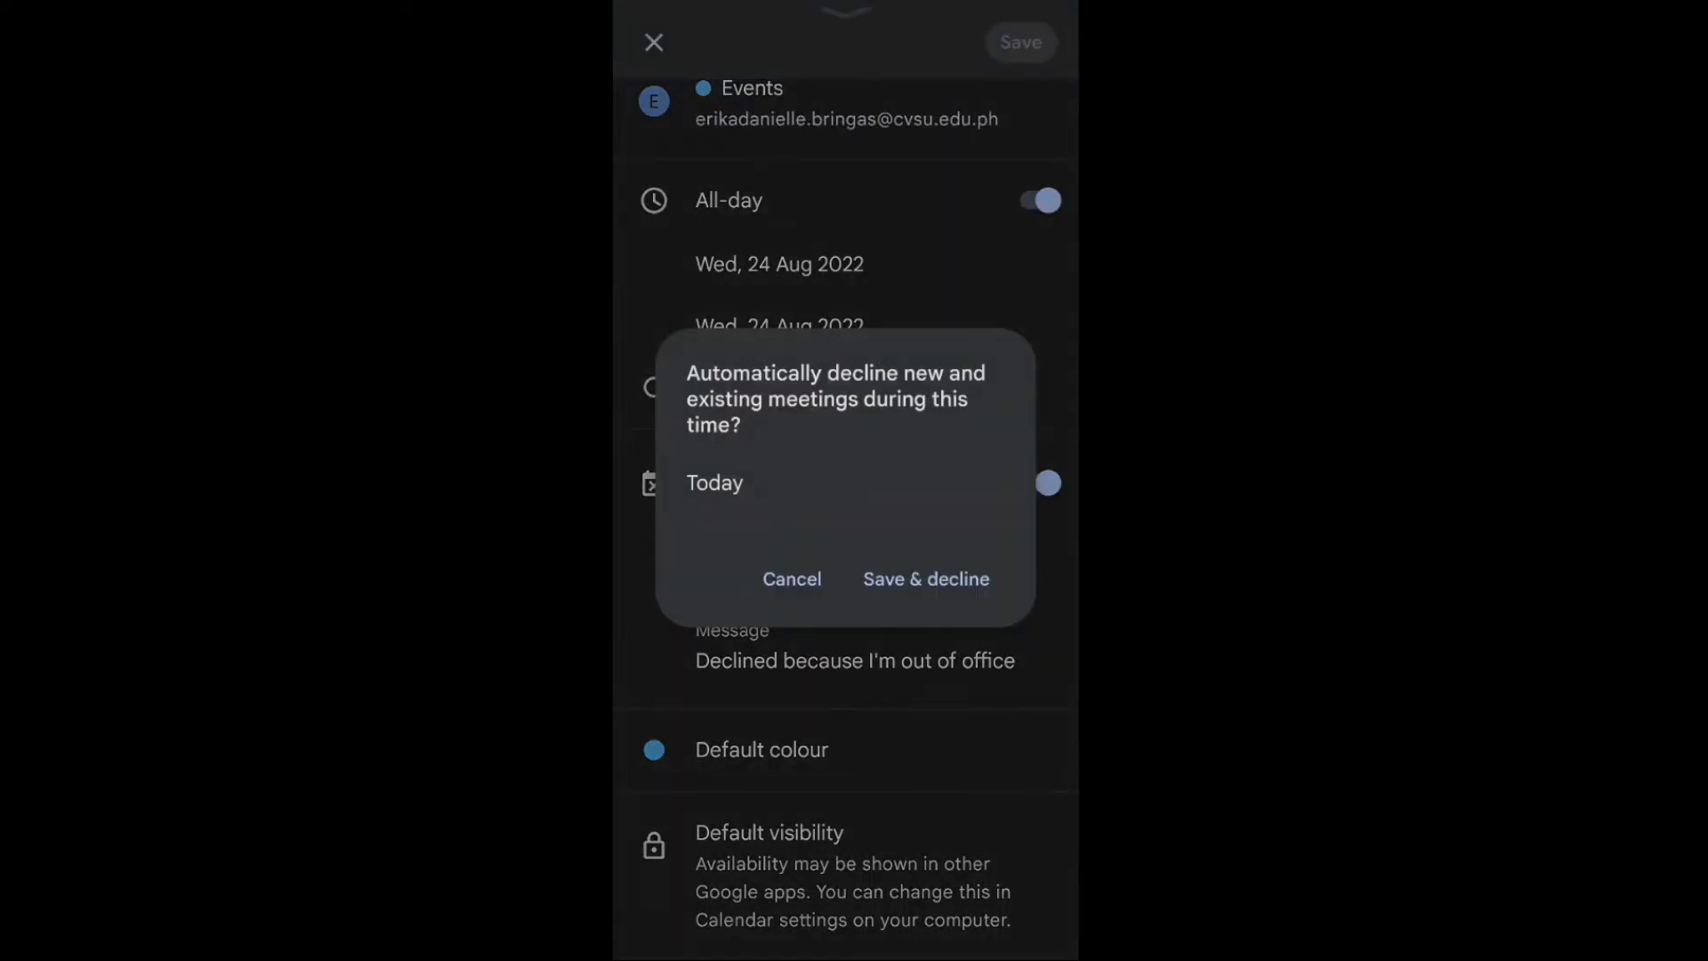
pyautogui.click(952, 576)
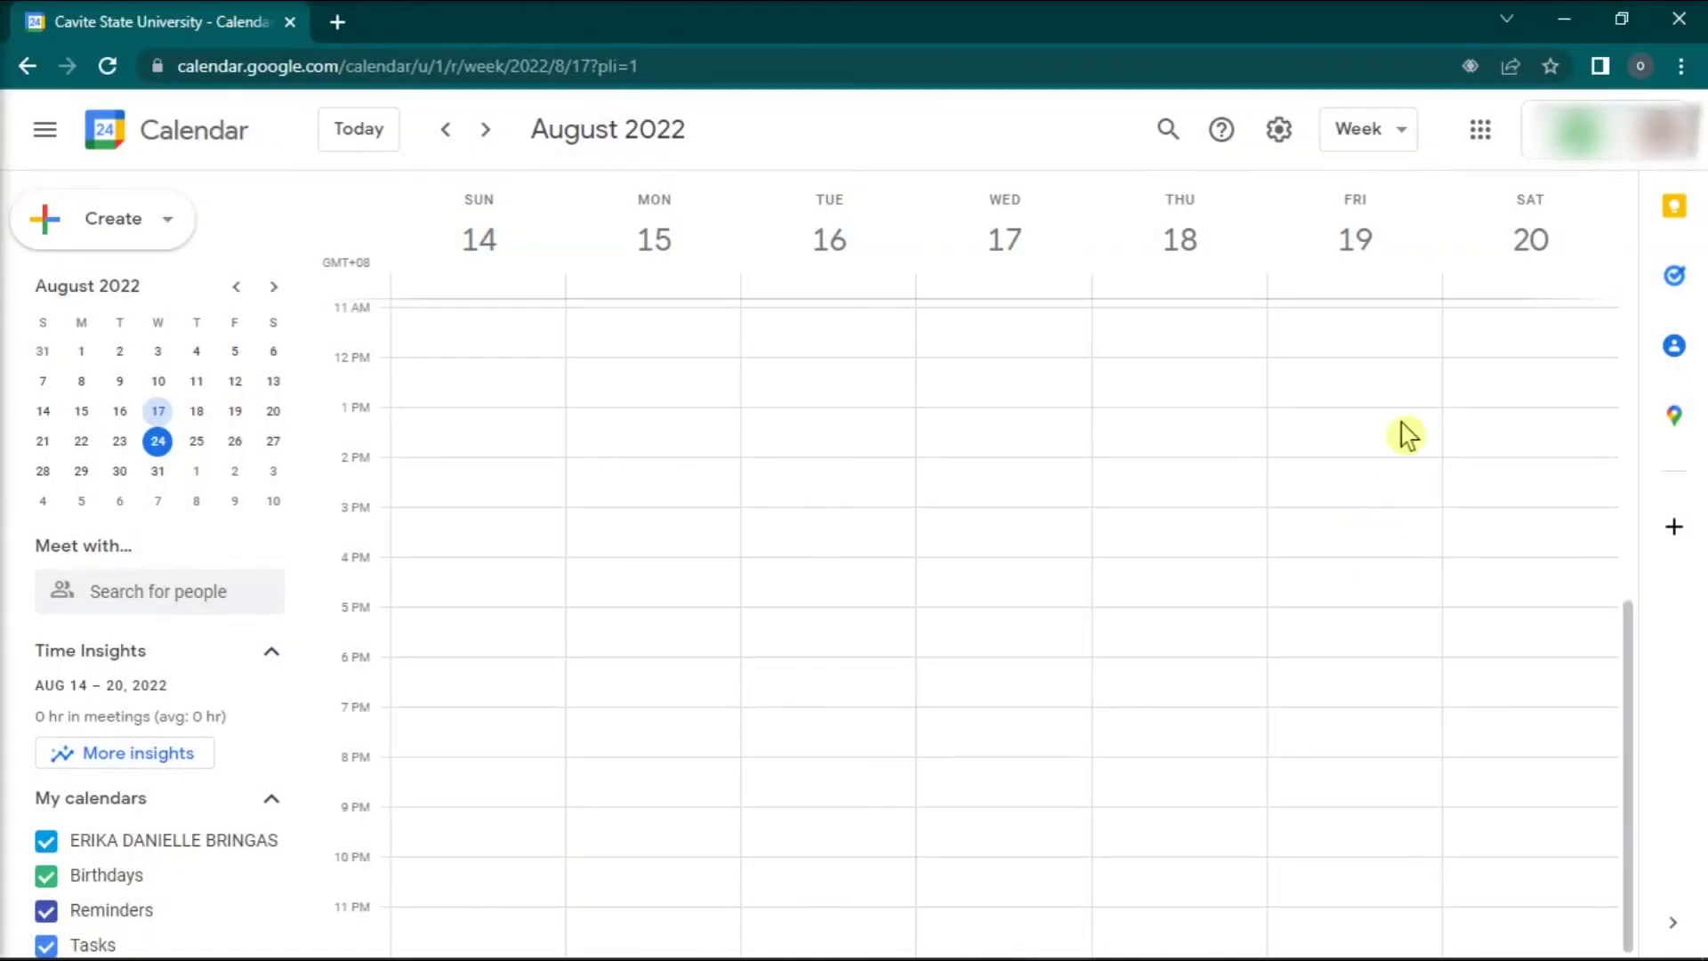
# - Go to Settings from the gear menu, landing on the General section
pyautogui.click(1284, 133)
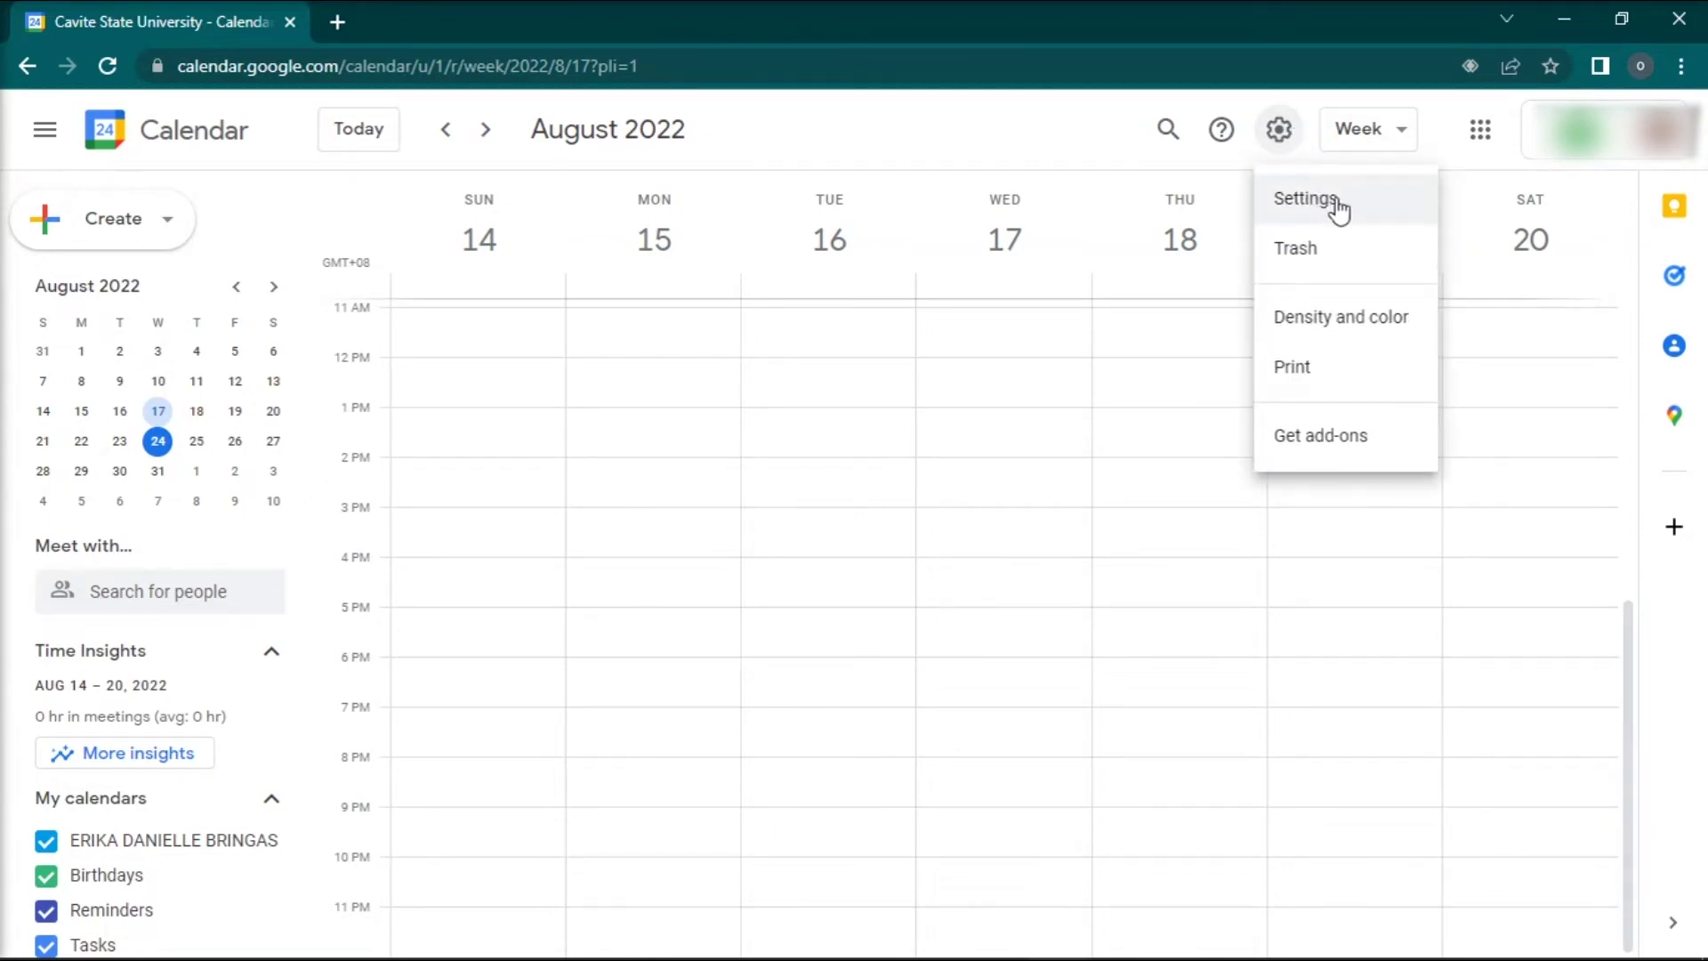
pyautogui.click(1307, 203)
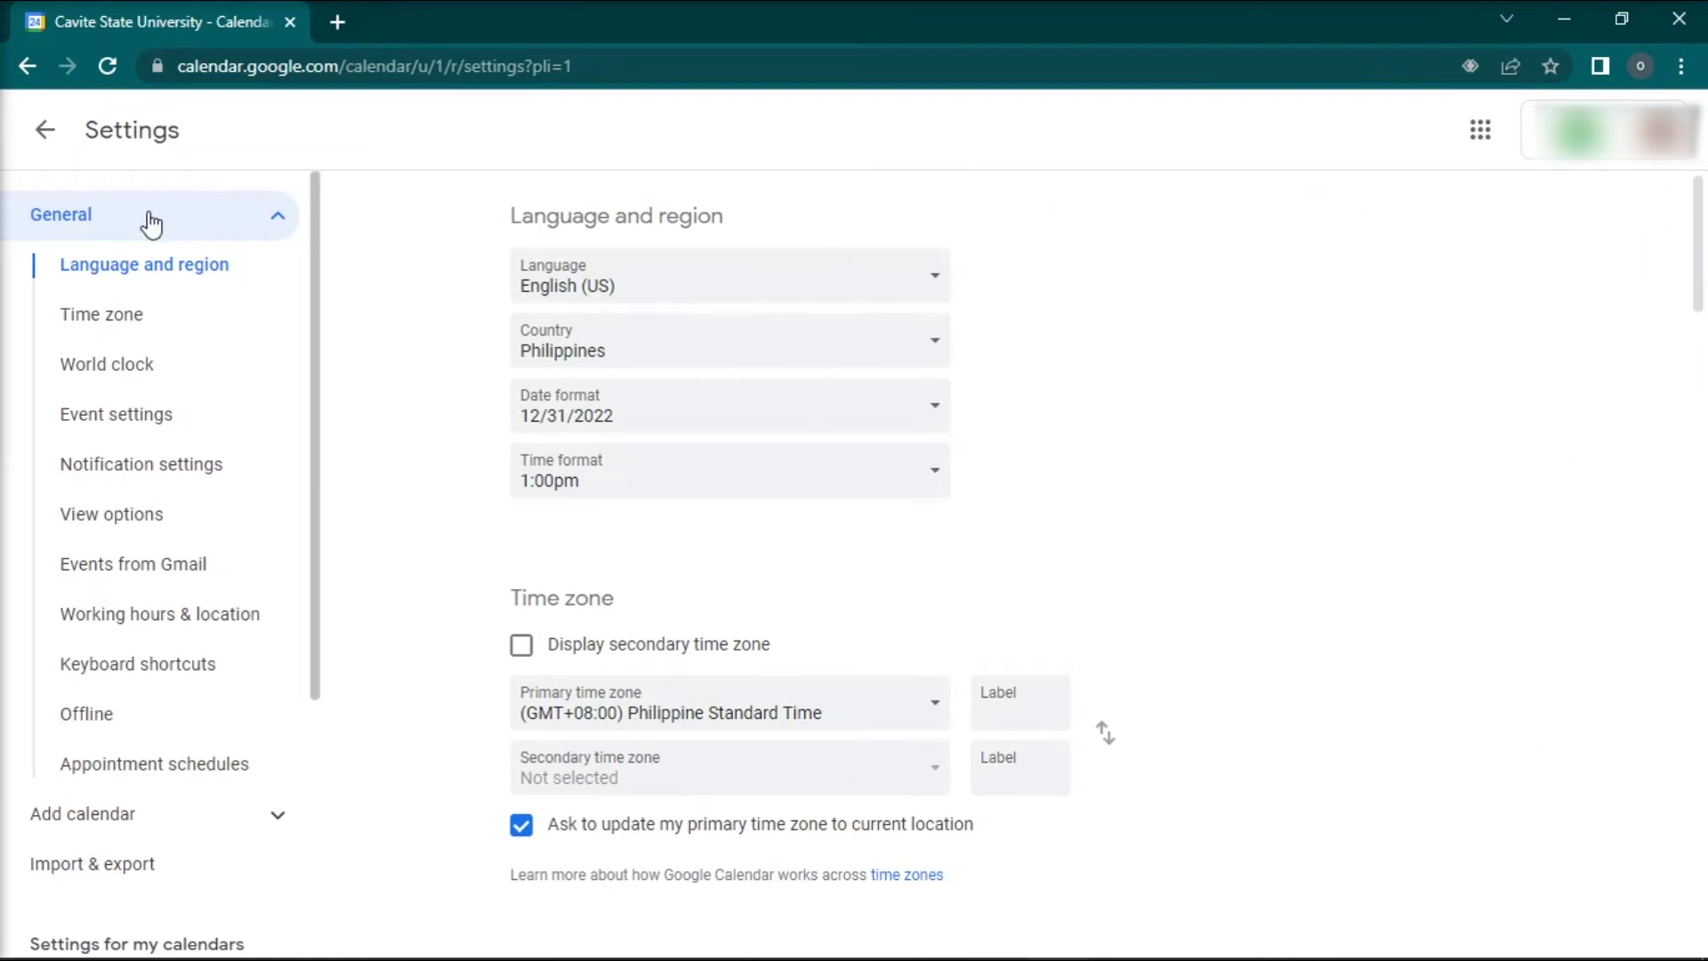
# - Turn on working hours with 4:00pm end times for Monday, Wednesday and Friday
pyautogui.moveTo(151, 222)
pyautogui.click(168, 637)
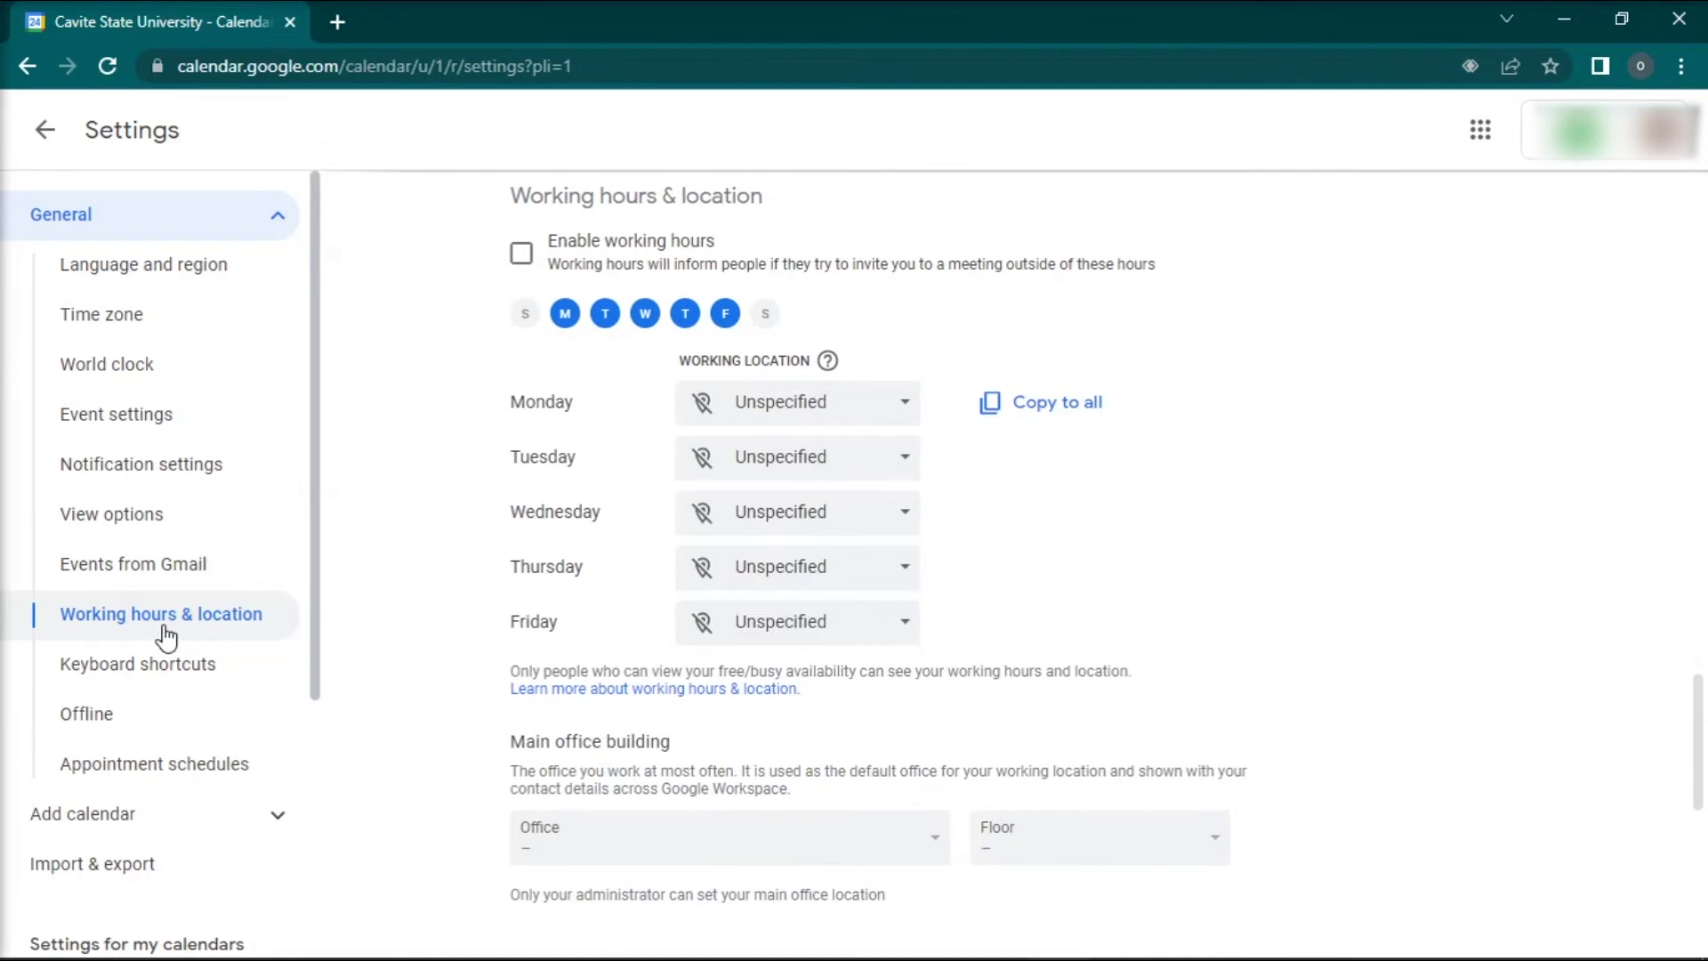
pyautogui.click(521, 253)
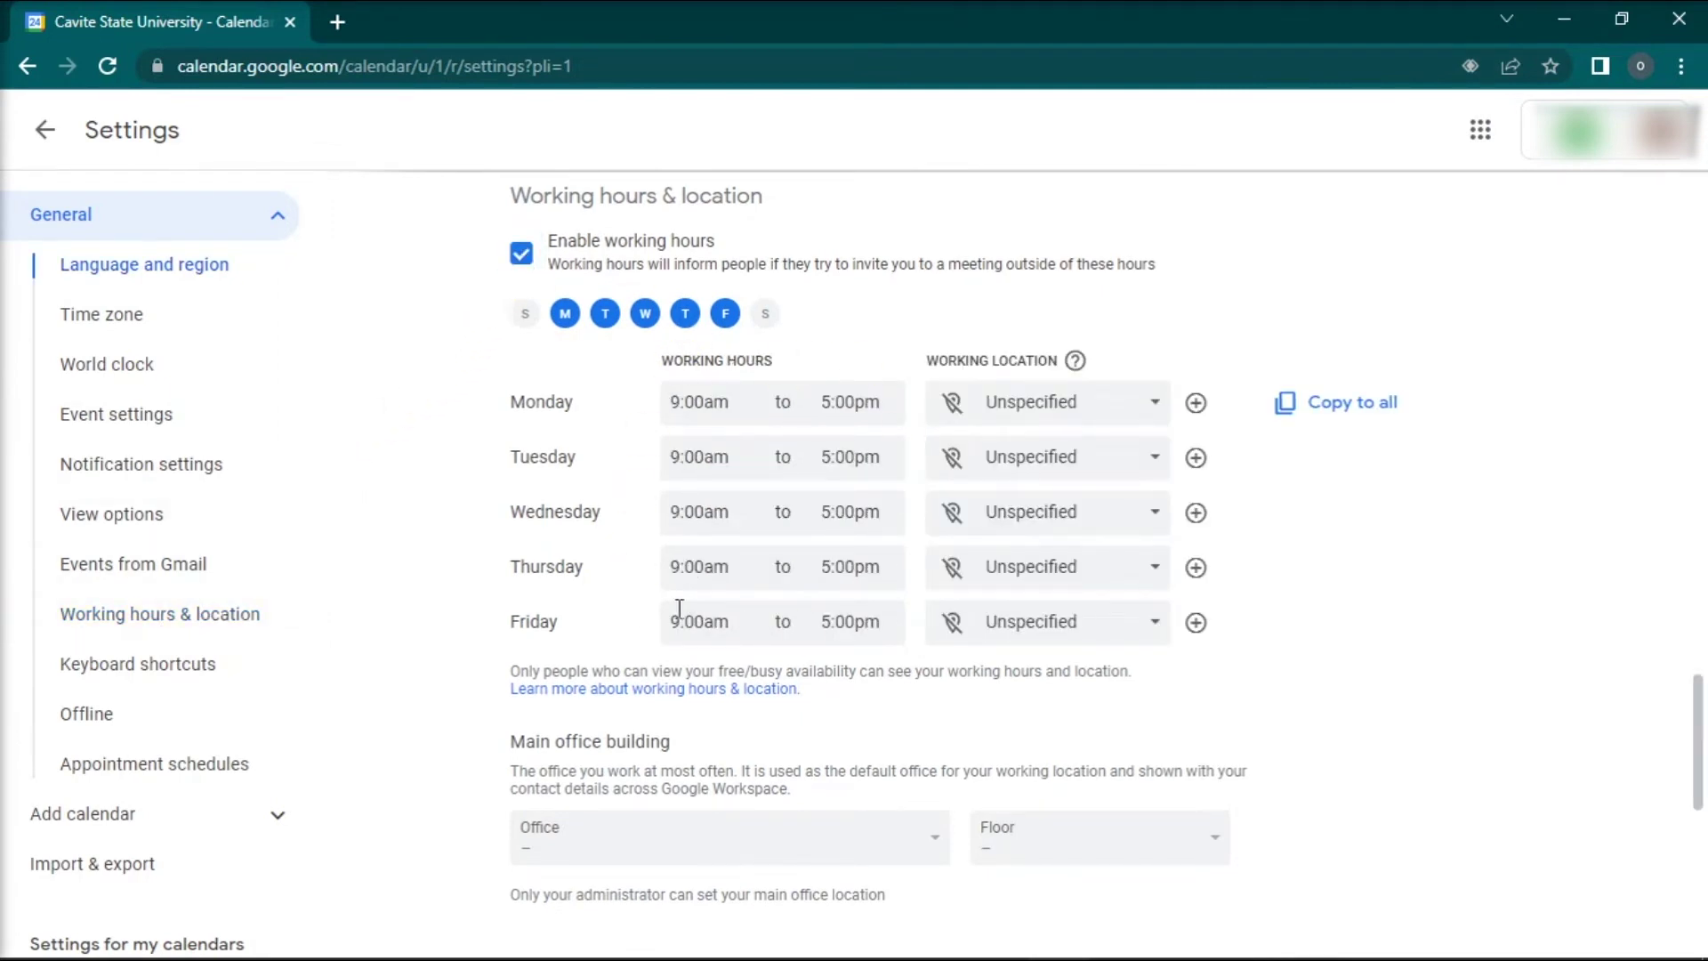
pyautogui.click(854, 402)
pyautogui.click(858, 459)
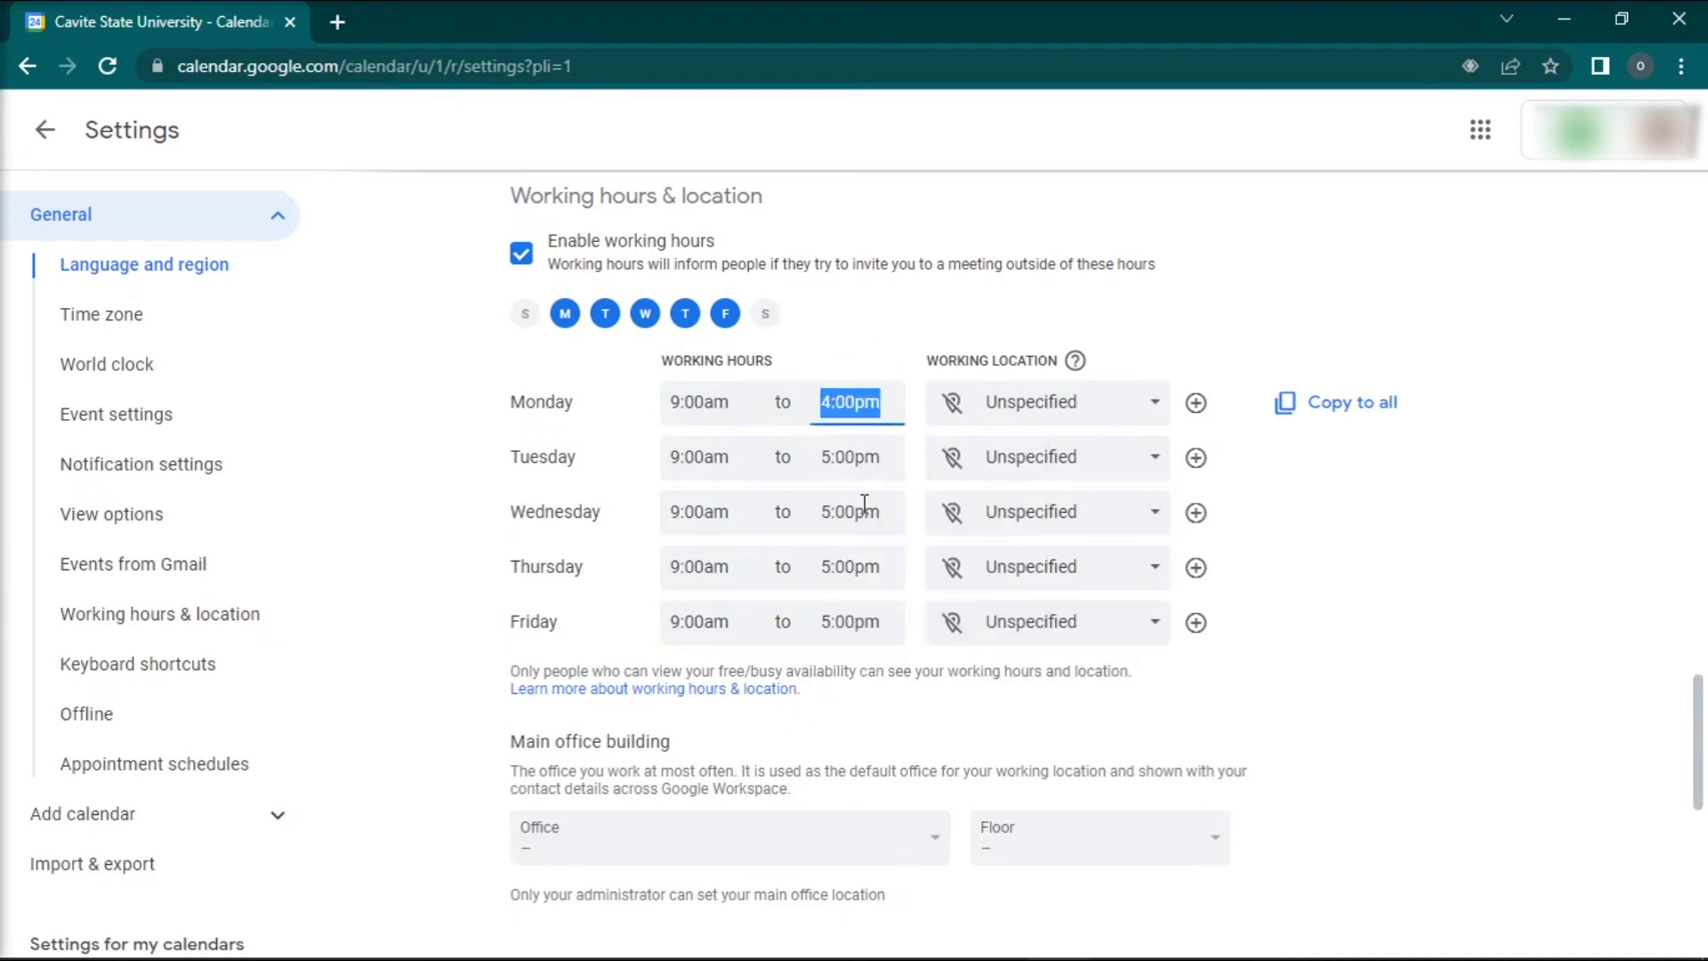
pyautogui.click(850, 510)
pyautogui.click(865, 571)
pyautogui.click(856, 622)
pyautogui.click(867, 673)
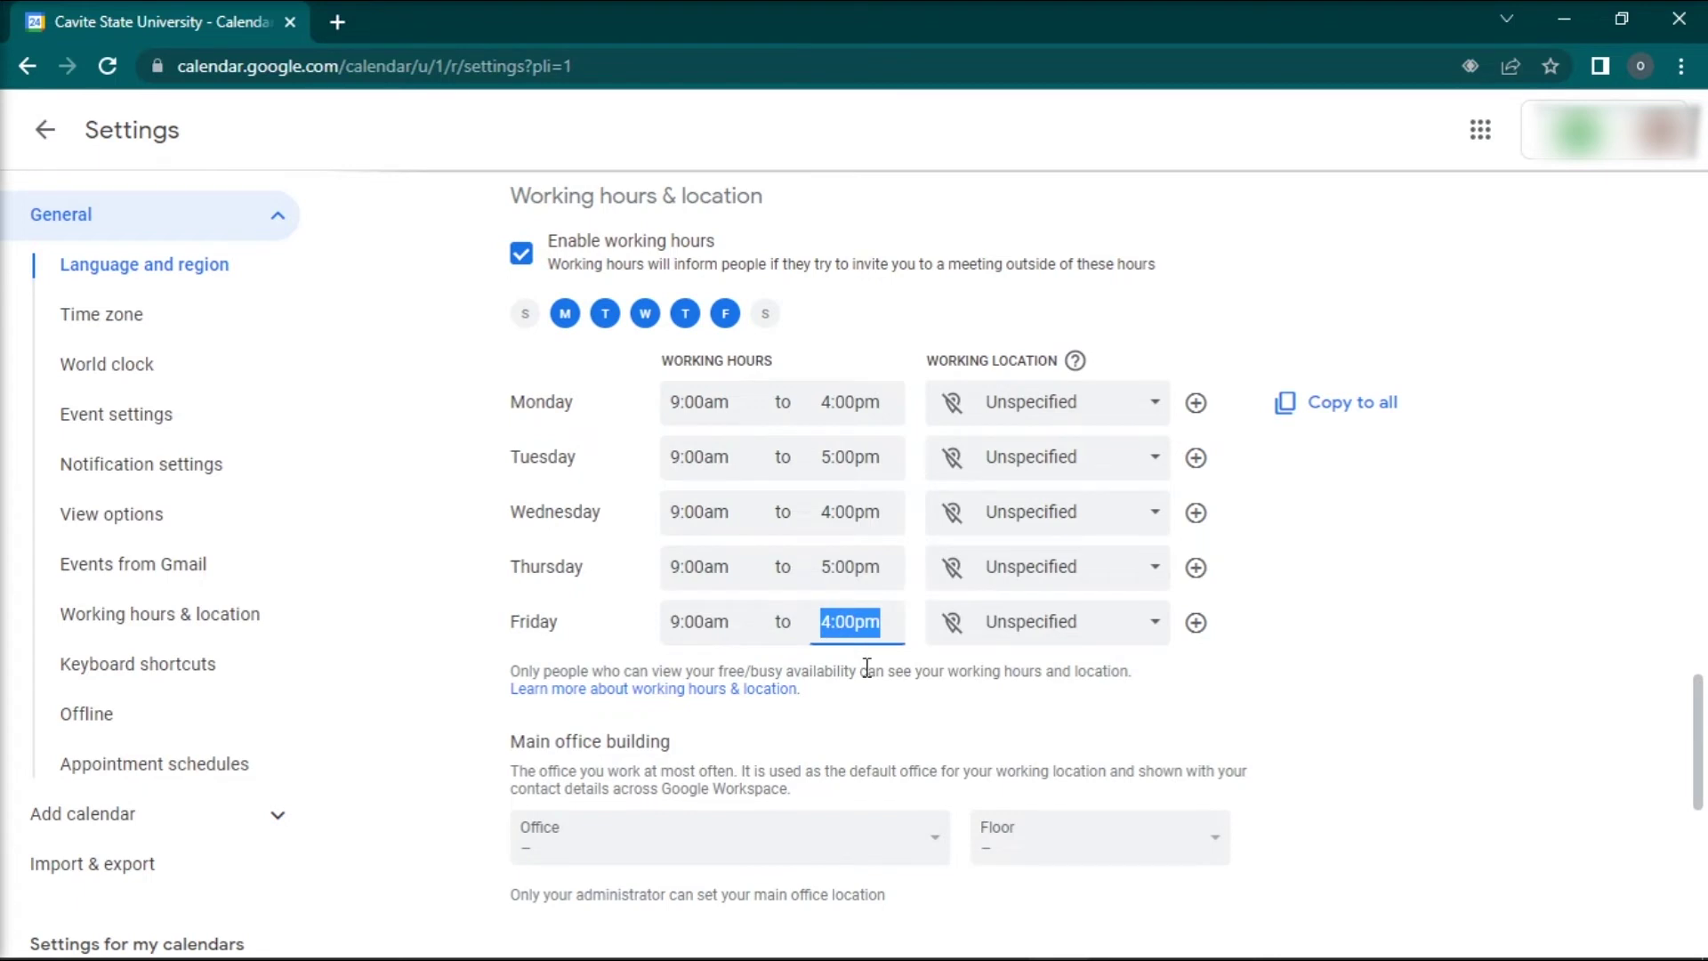
pyautogui.scroll(-1, 880, 673)
pyautogui.click(890, 678)
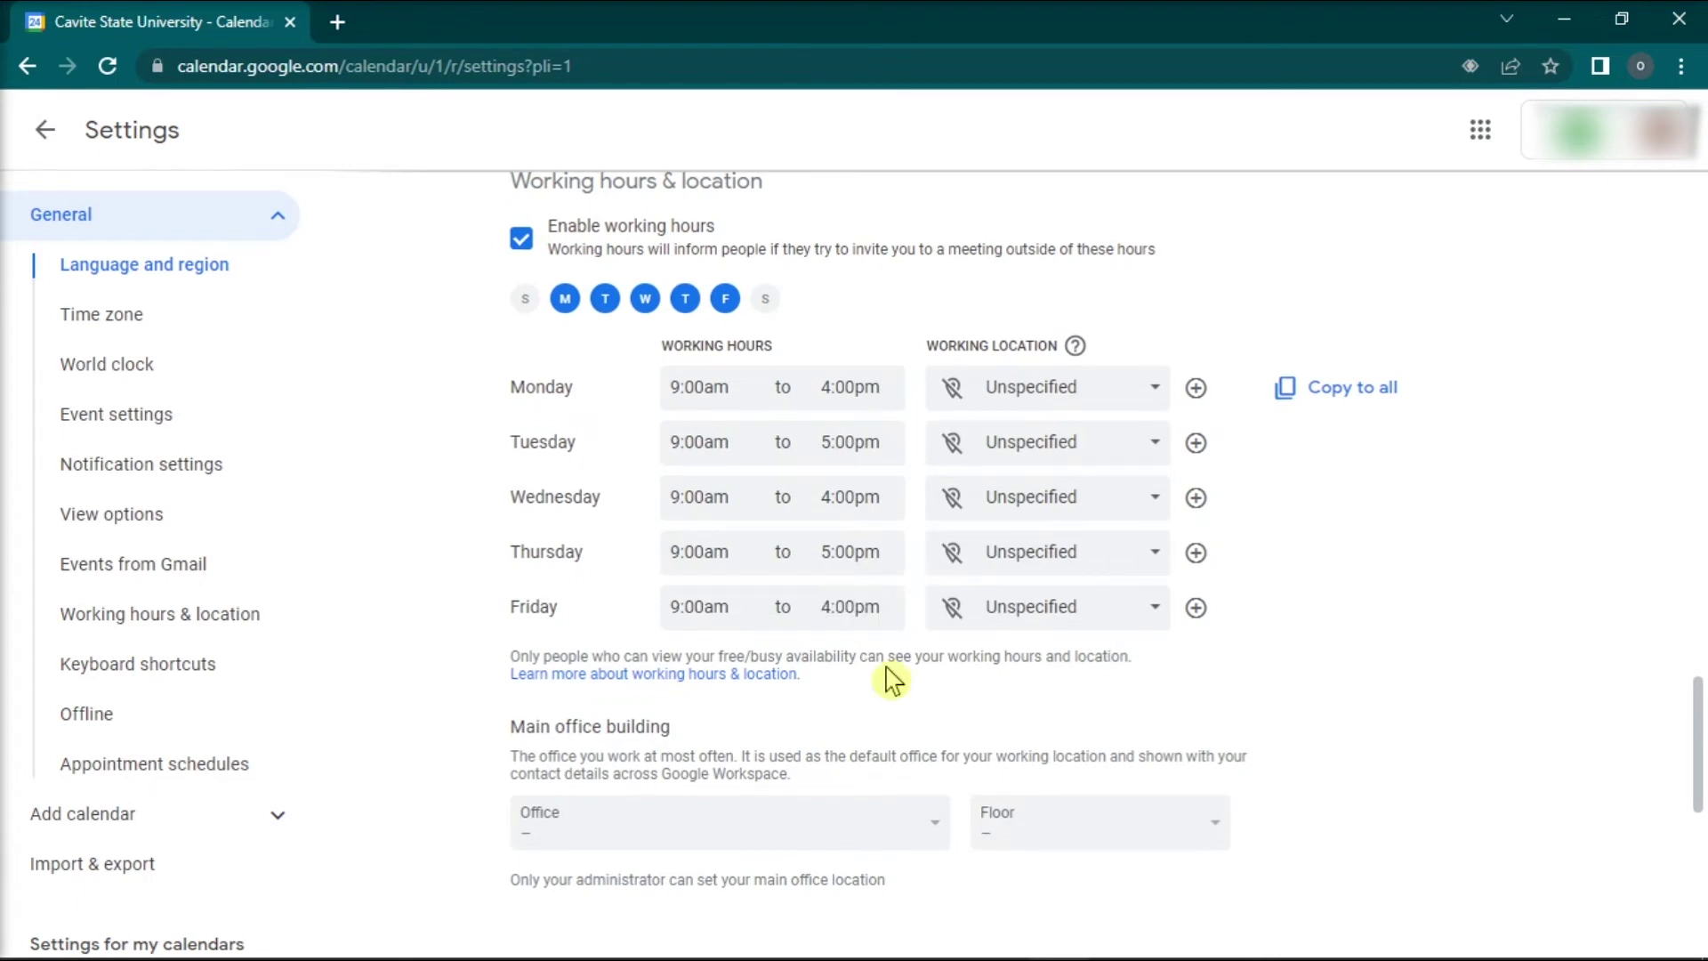